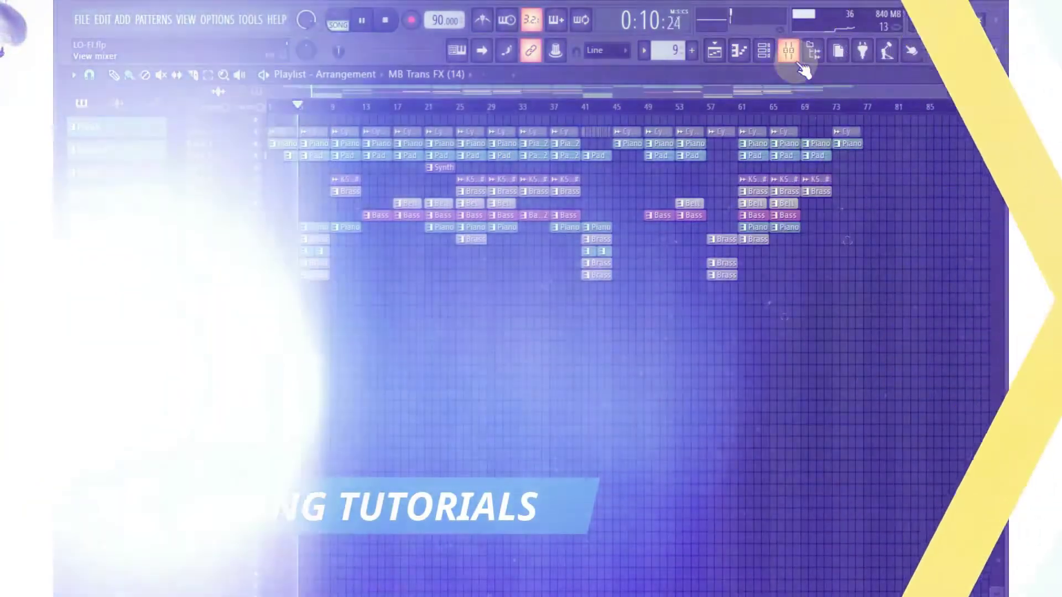
Step: Launch FL Studio from its icon on the Windows taskbar
left_click(796, 57)
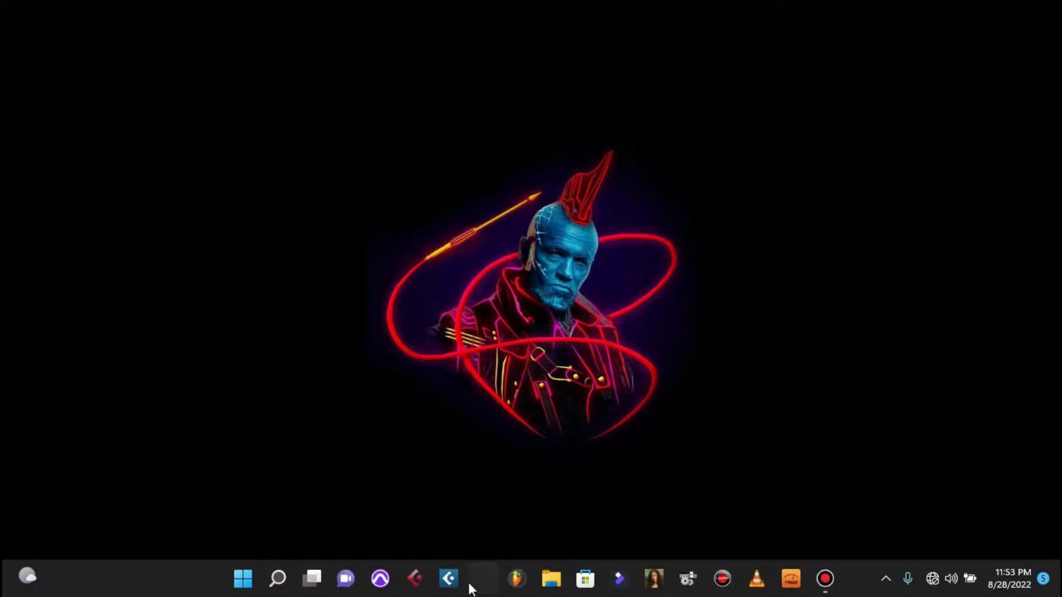
Step: Start FL Studio on an empty project and show the Browser with Alt+F8
left_click(526, 576)
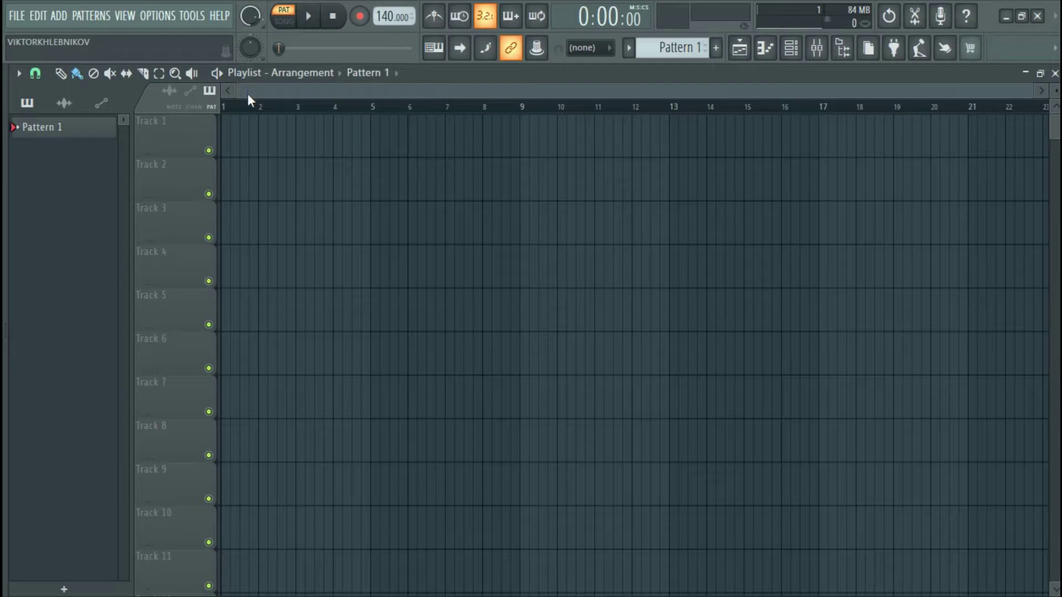
key("alt+F8")
Step: Expand Current project > Remote control and open Omni - Mod wheel (Wrapper) settings (Channel 14, Ctrl 1)
left_click(88, 153)
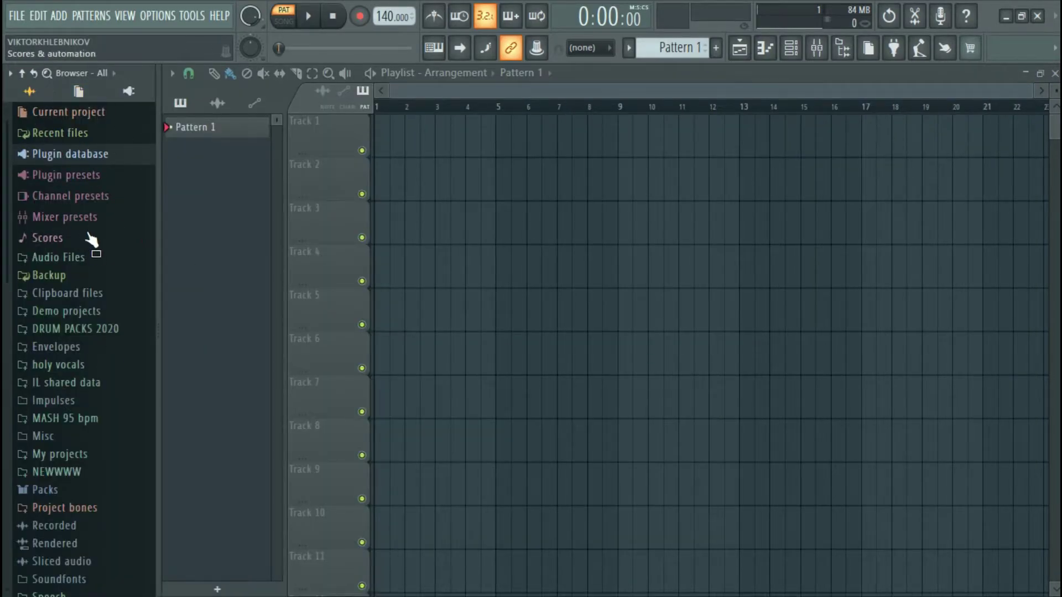
left_click(81, 115)
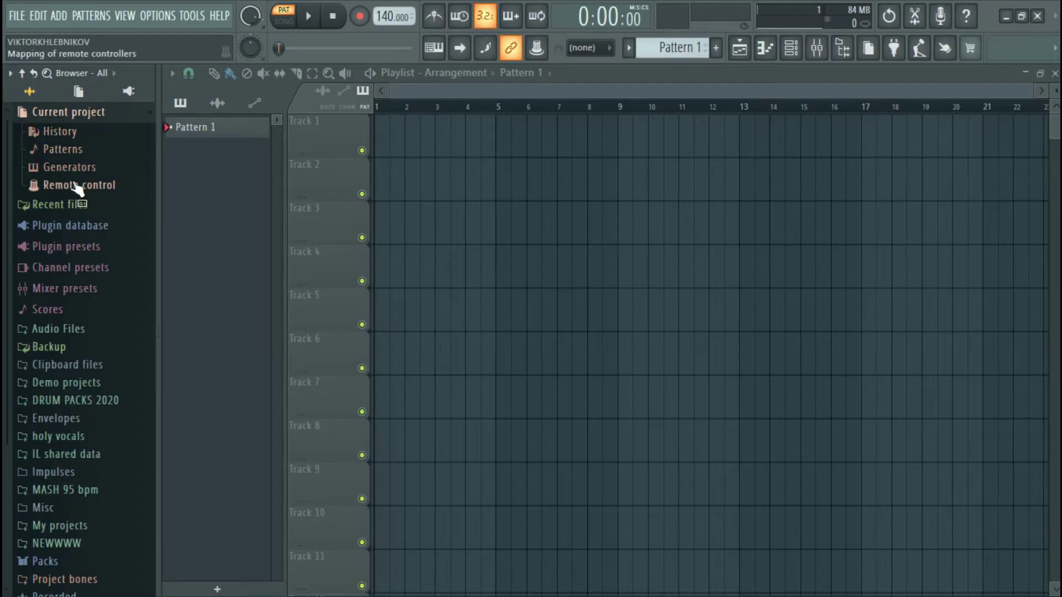
key("alt+F8")
key("alt+F8")
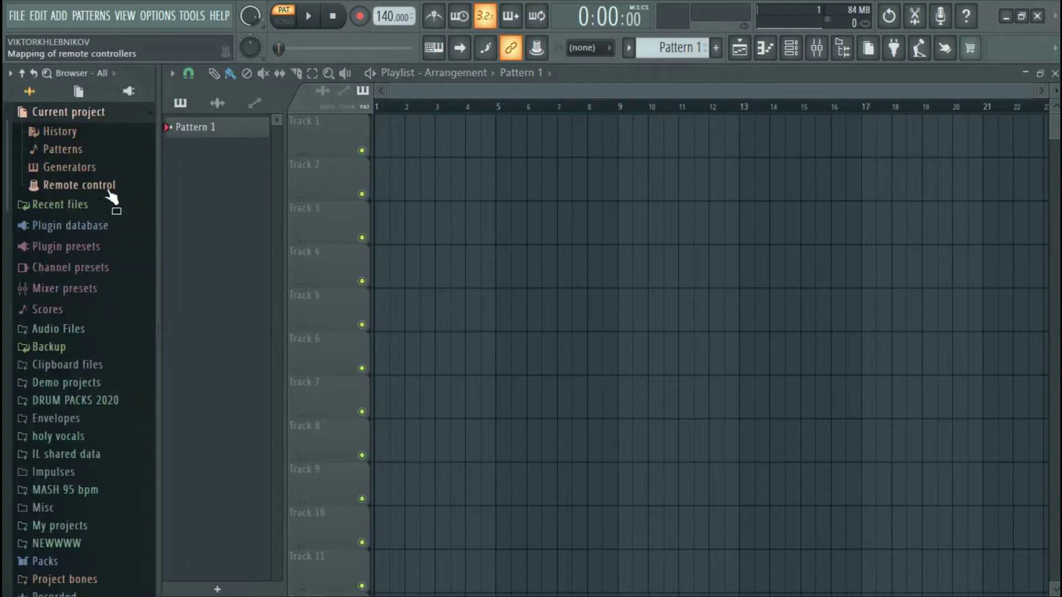
left_click(81, 186)
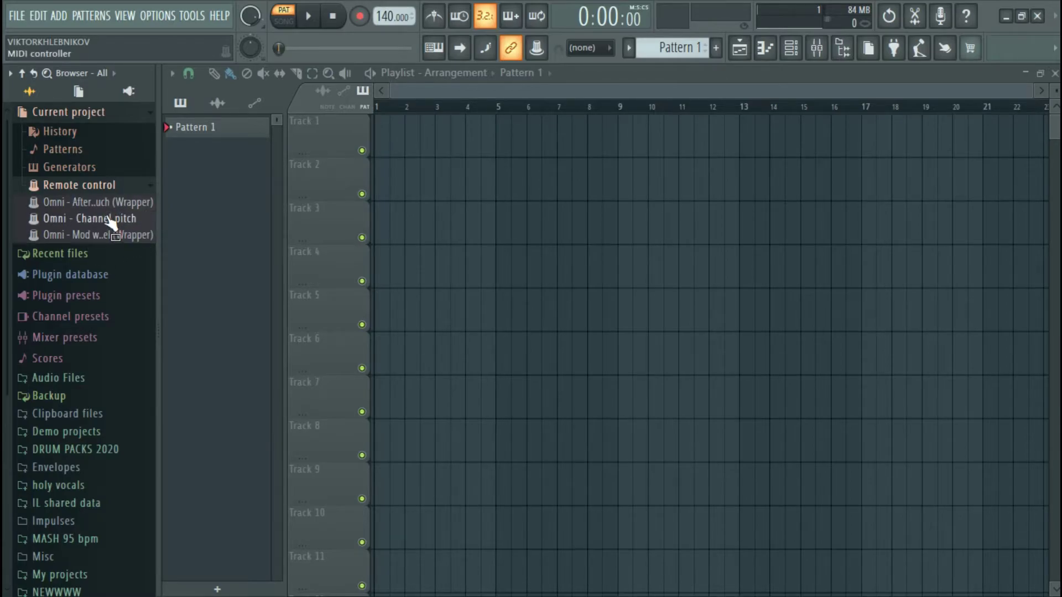
left_click(105, 238)
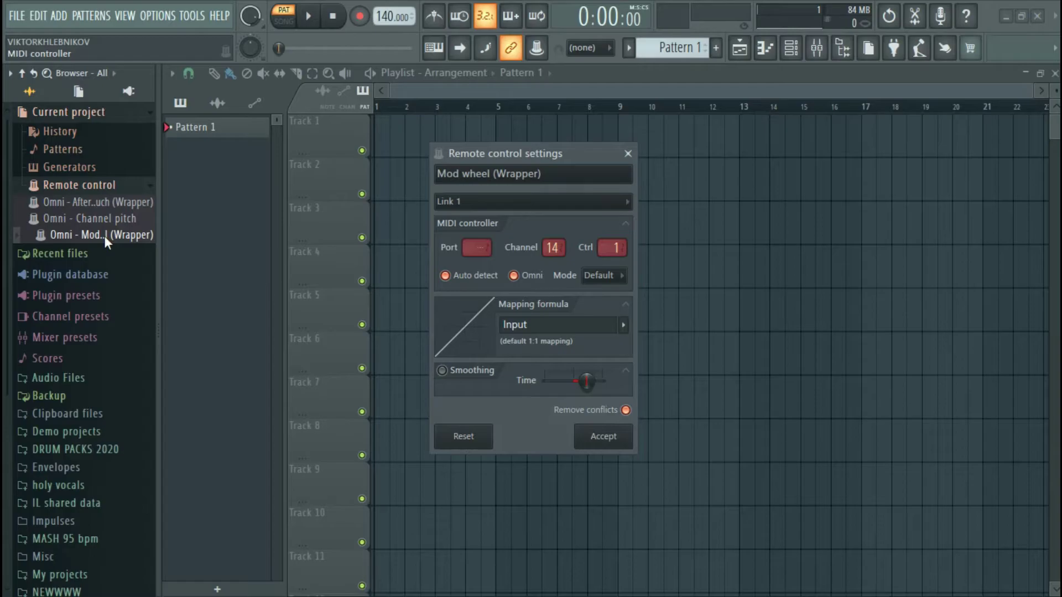
Step: Close the Mod wheel settings, then review and close the Omni - Channel pitch link settings
left_click(104, 235)
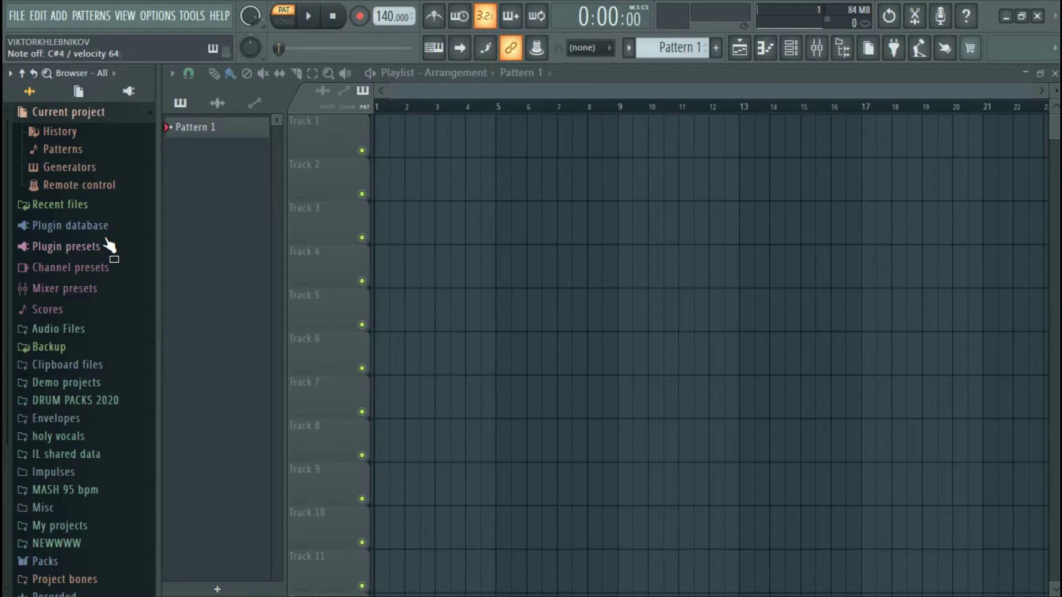
left_click(86, 186)
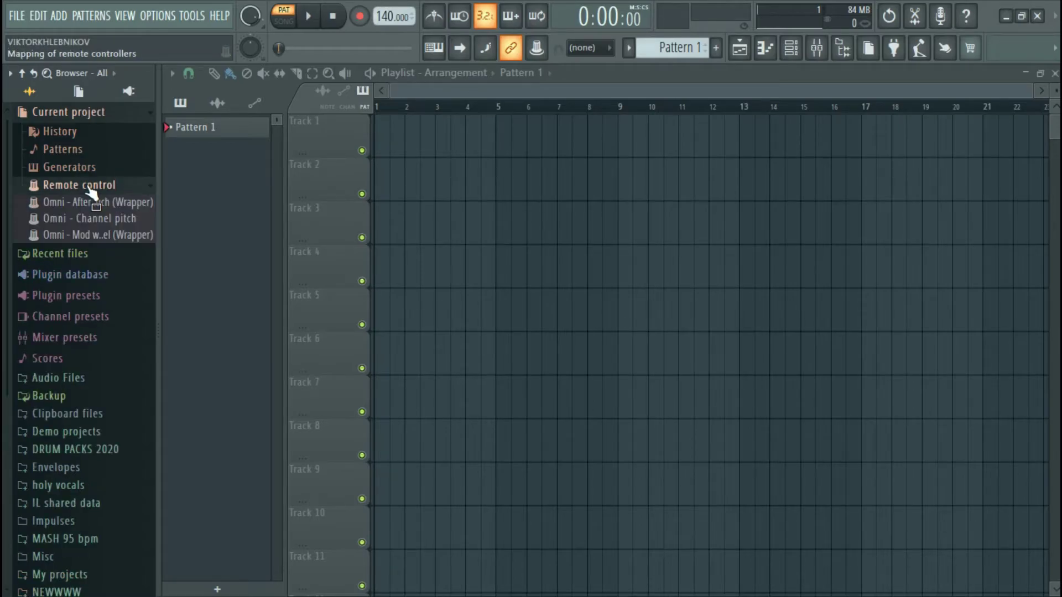
left_click(125, 219)
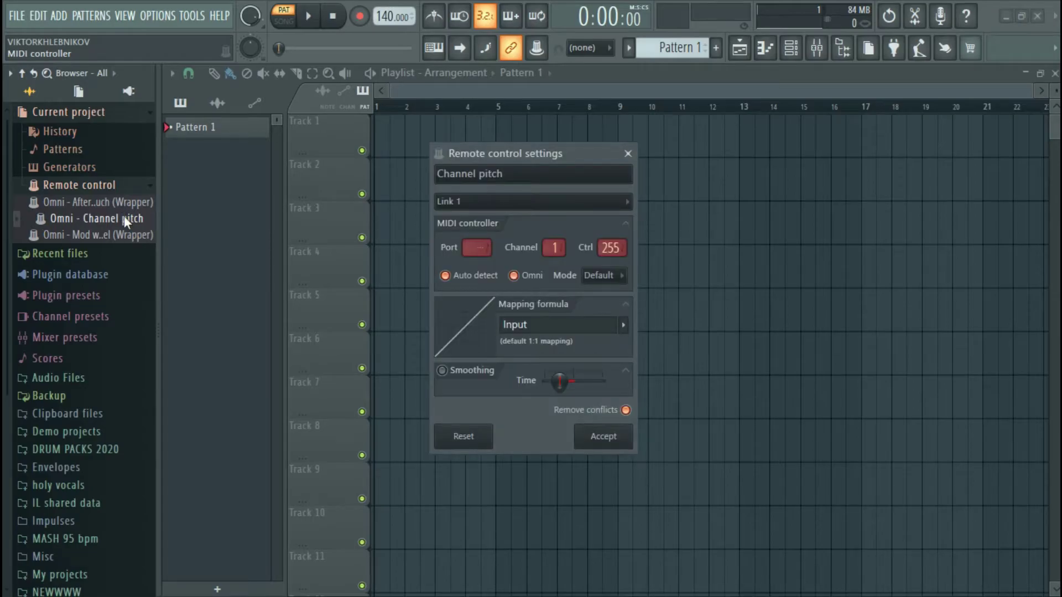
key("Return")
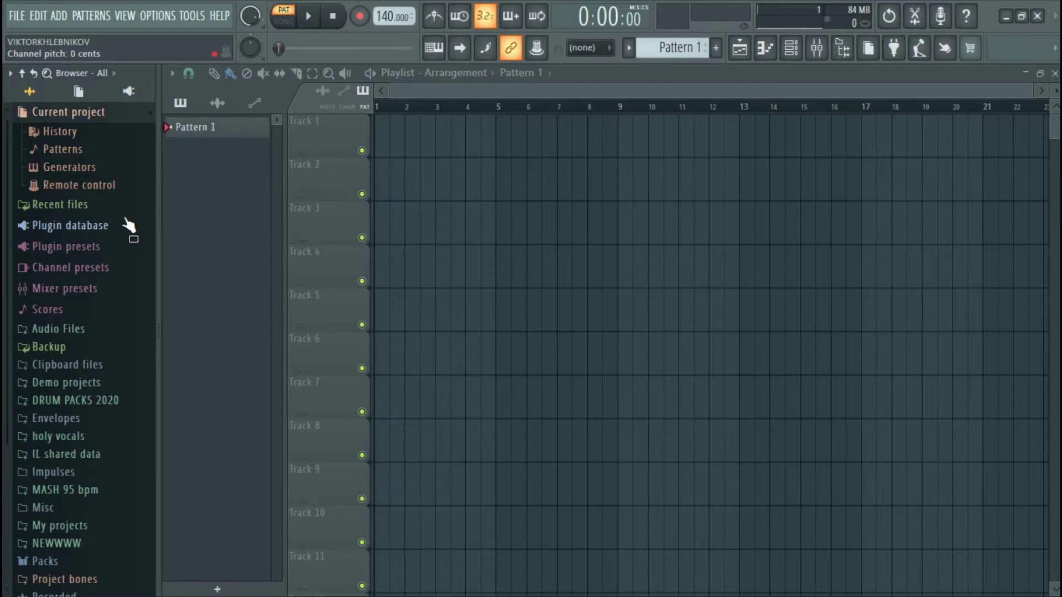
Step: Hide the Browser, quit without saving untitled.flp, and relaunch FL Studio on an empty project
key("alt+F8")
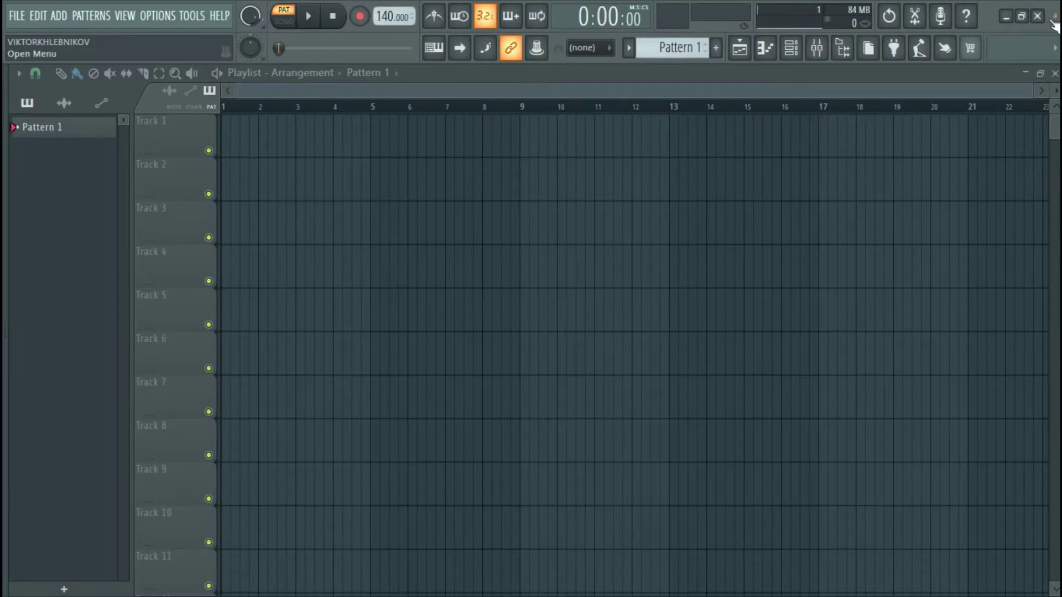
left_click(1038, 16)
left_click(559, 349)
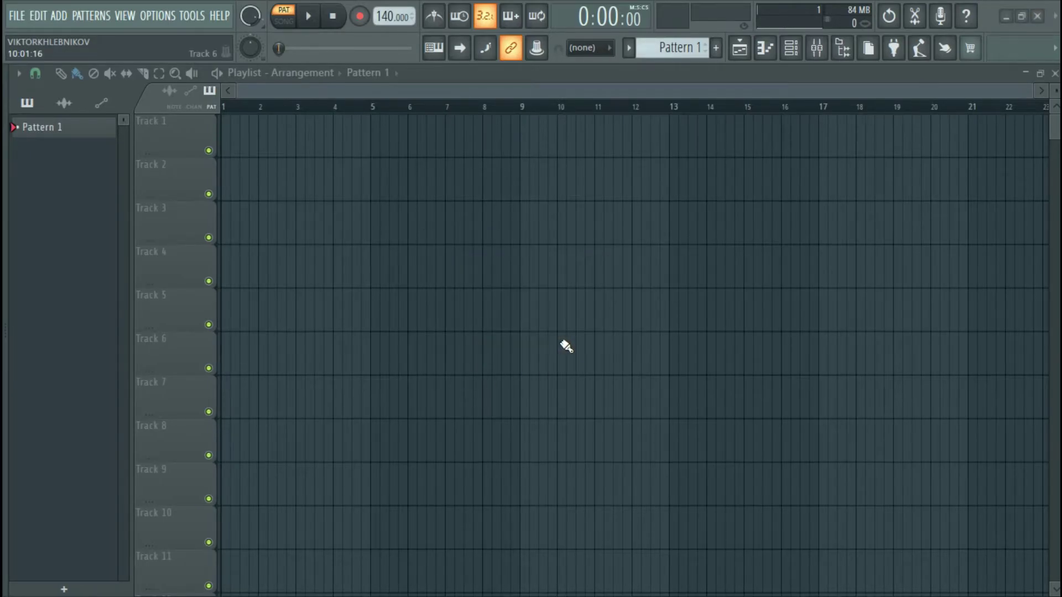
mouse_move(462, 587)
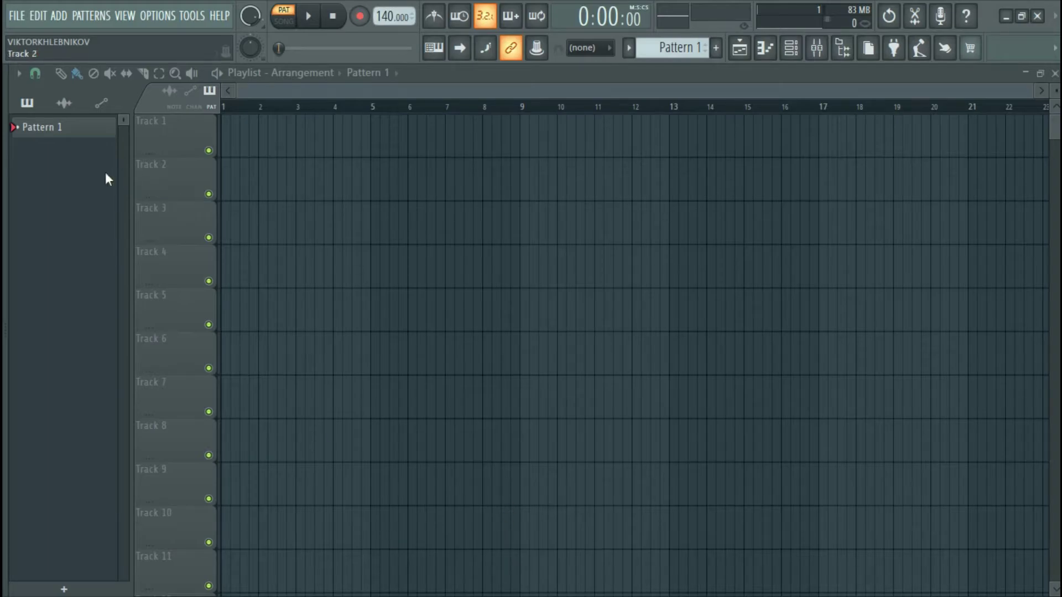
Step: Check the Omni - Mod wheel and Omni - Channel pitch remote control links in the new project
mouse_move(2, 218)
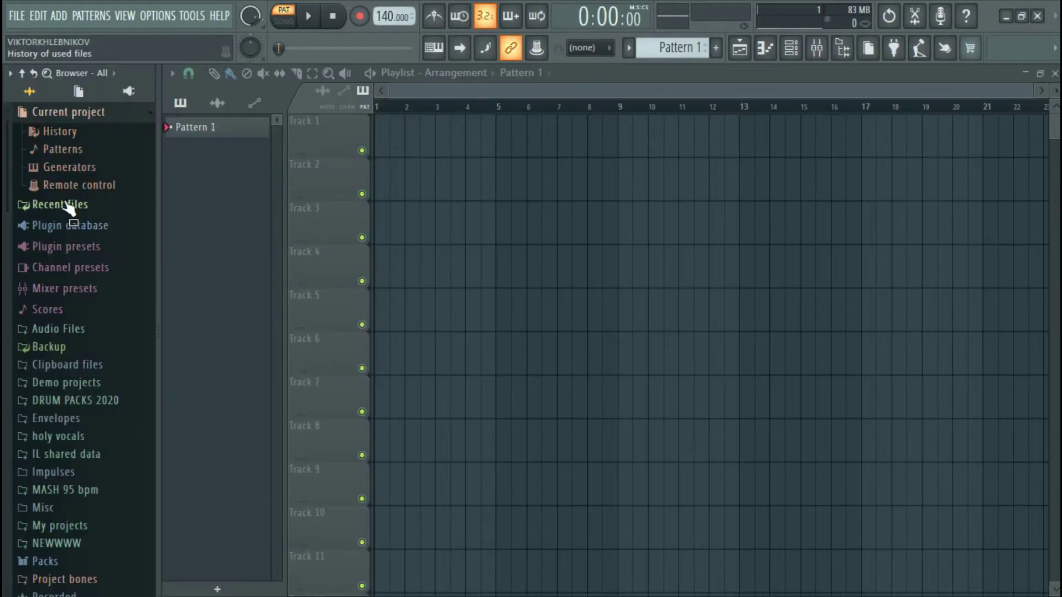
left_click(83, 186)
left_click(126, 205)
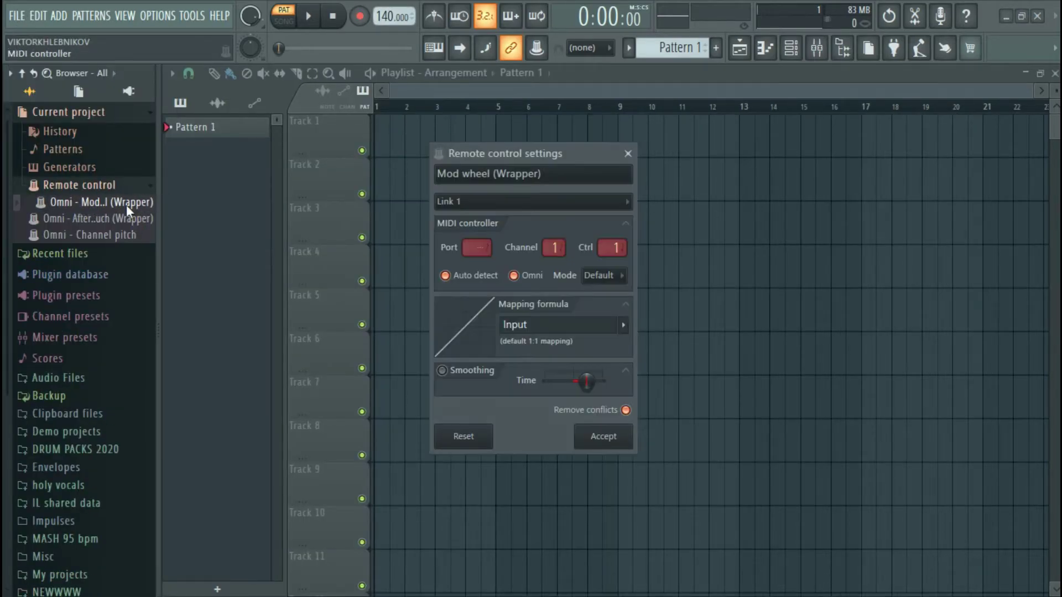
left_click(126, 205)
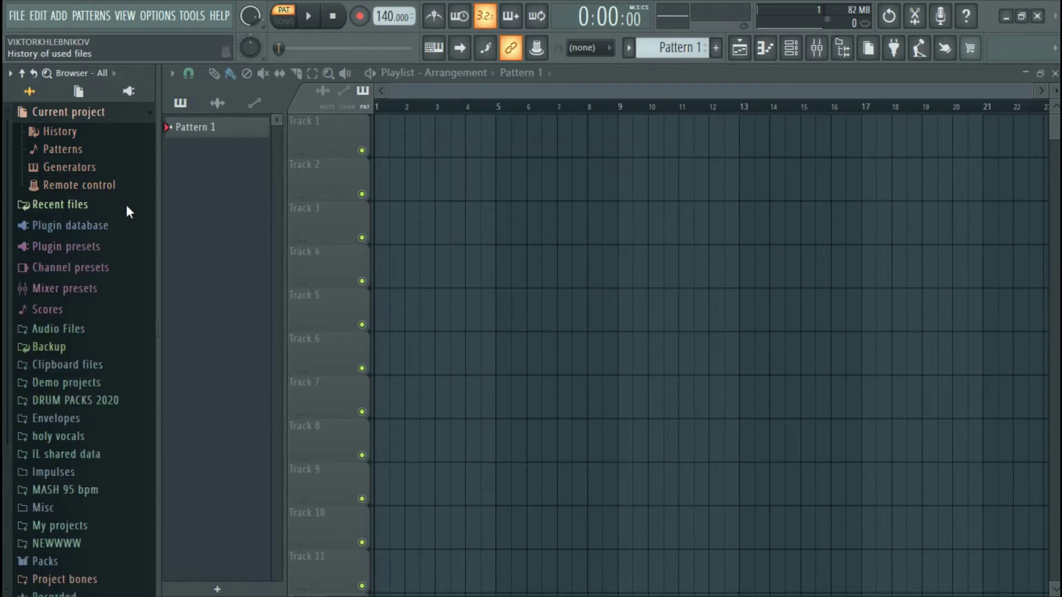
left_click(70, 183)
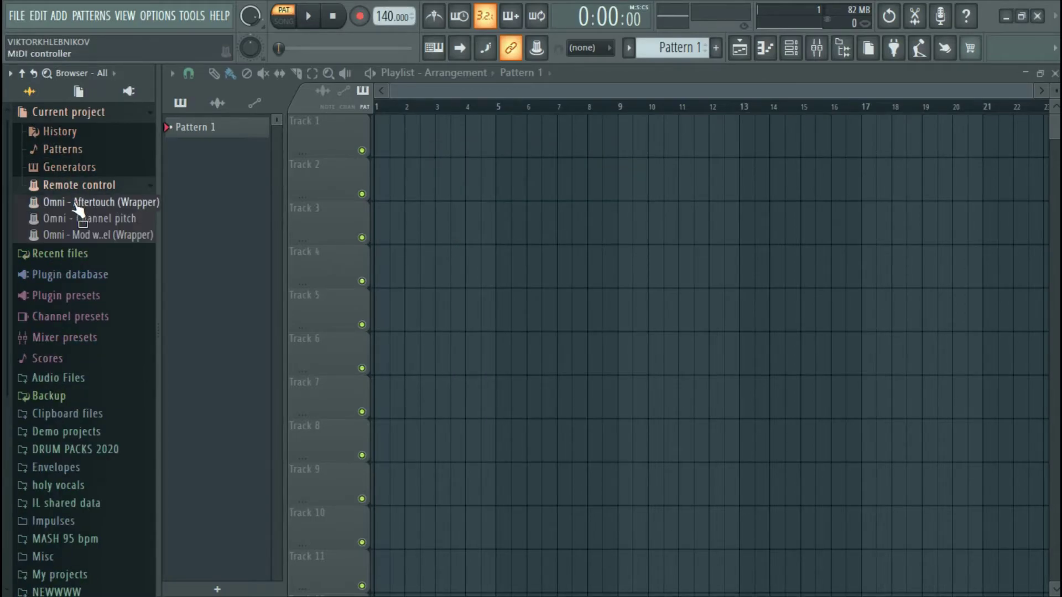
left_click(108, 220)
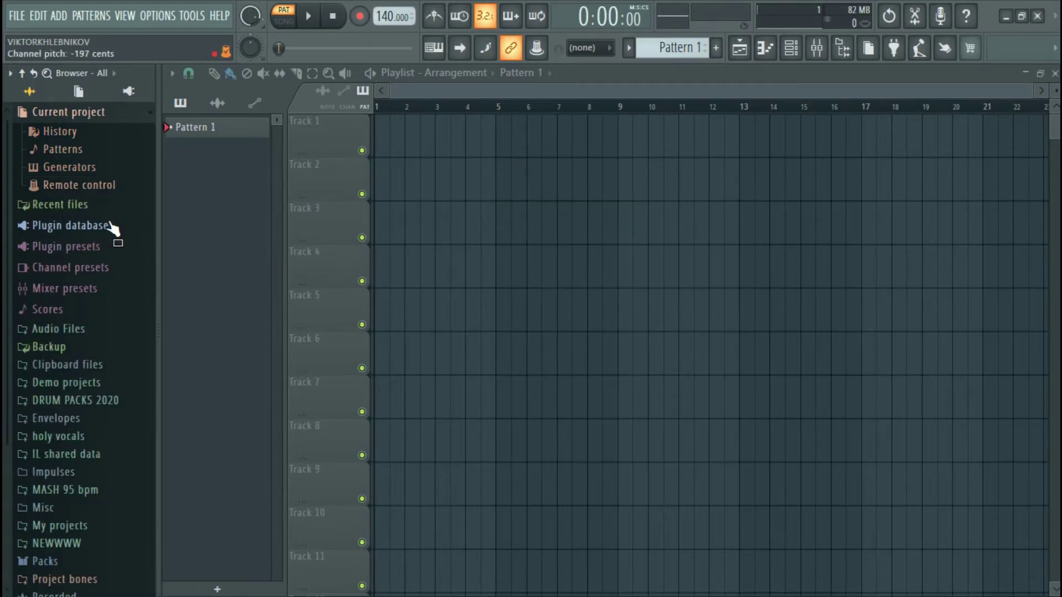
Step: Hide the Browser and start saving the project under a new name via the File menu
key("alt+F8")
left_click(16, 15)
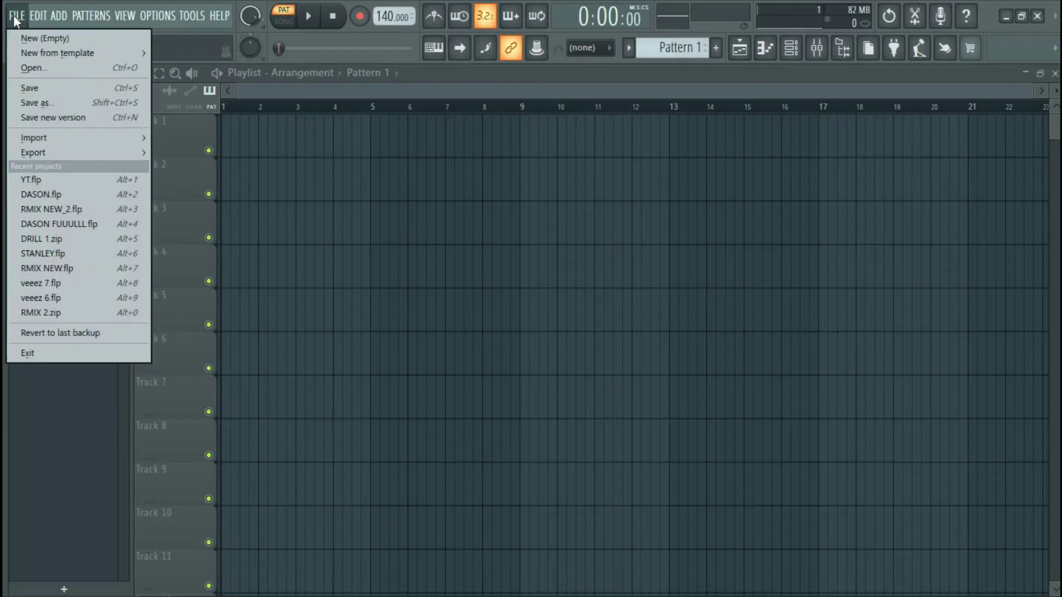
left_click(46, 97)
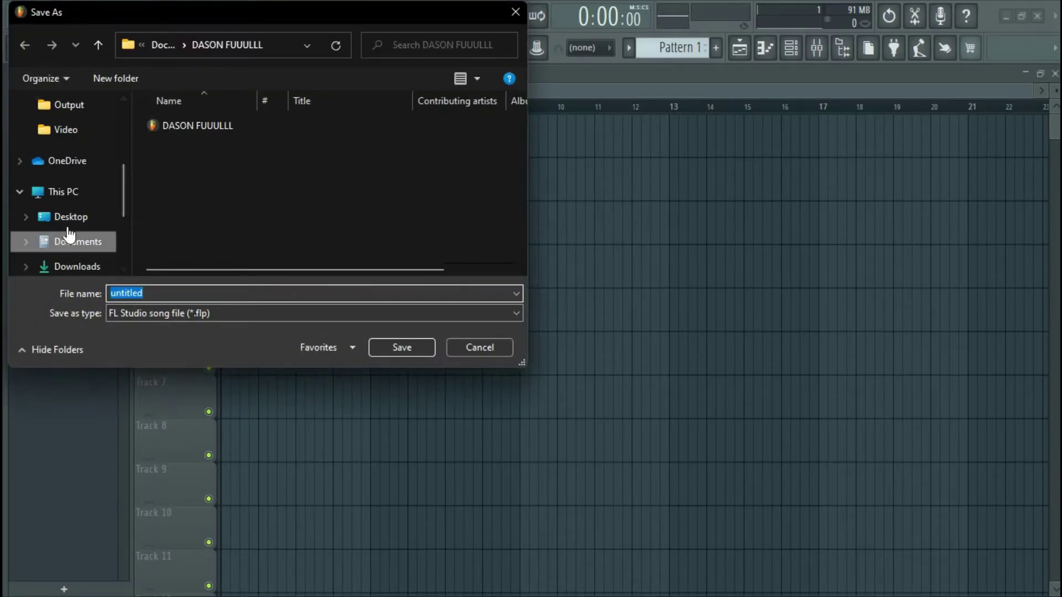
Step: Browse the Save As dialog to This PC > Local Disk (C:) > Program Files
scroll(42, 221, "down", 1)
scroll(75, 196, "down", 1)
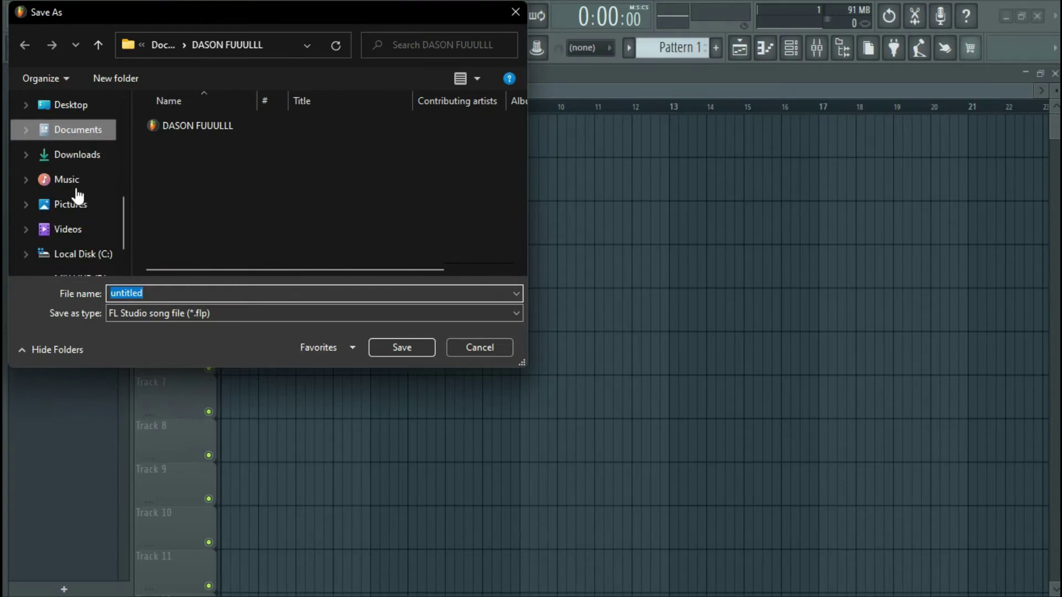
scroll(78, 195, "up", 1)
left_click(68, 142)
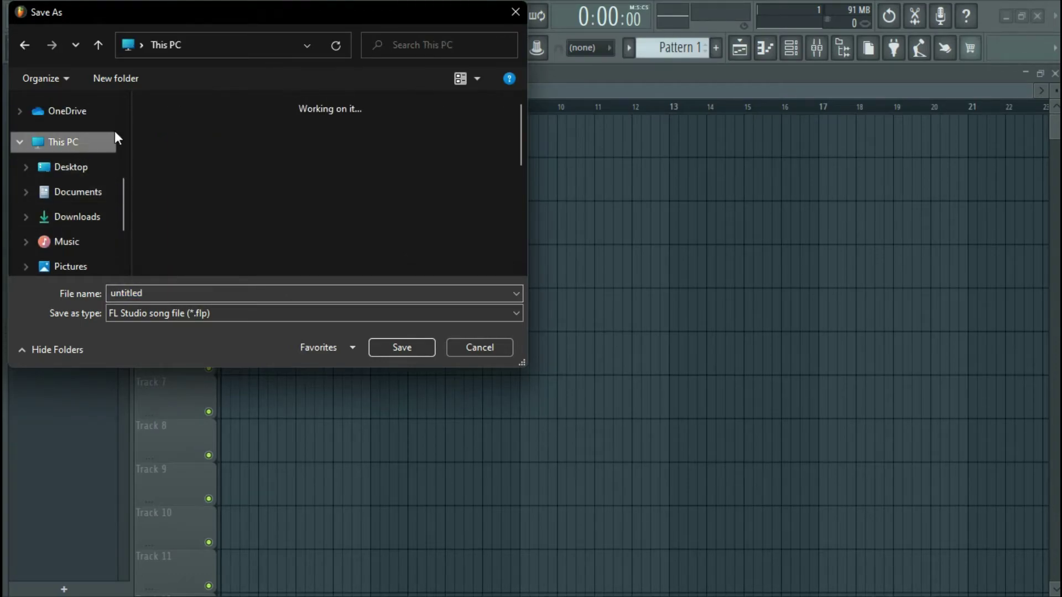
scroll(237, 154, "down", 4)
double_click(237, 159)
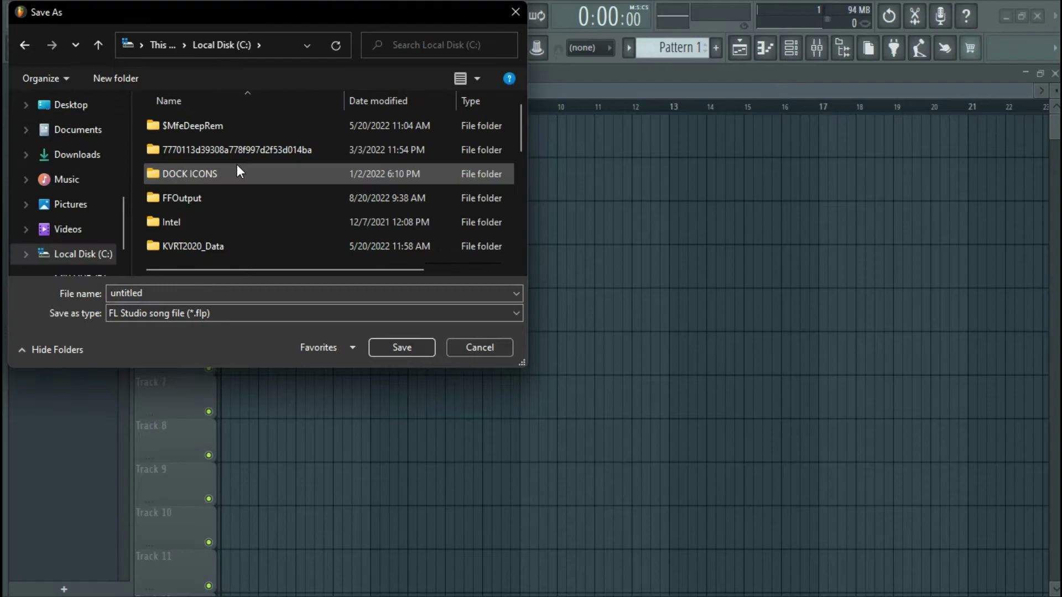
scroll(237, 166, "down", 1)
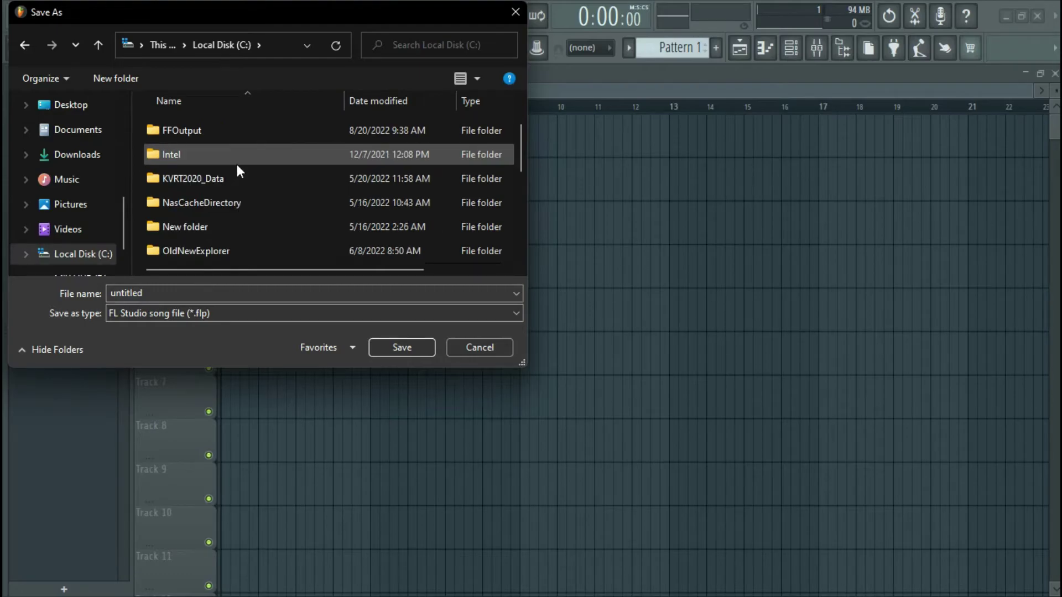
scroll(237, 166, "down", 2)
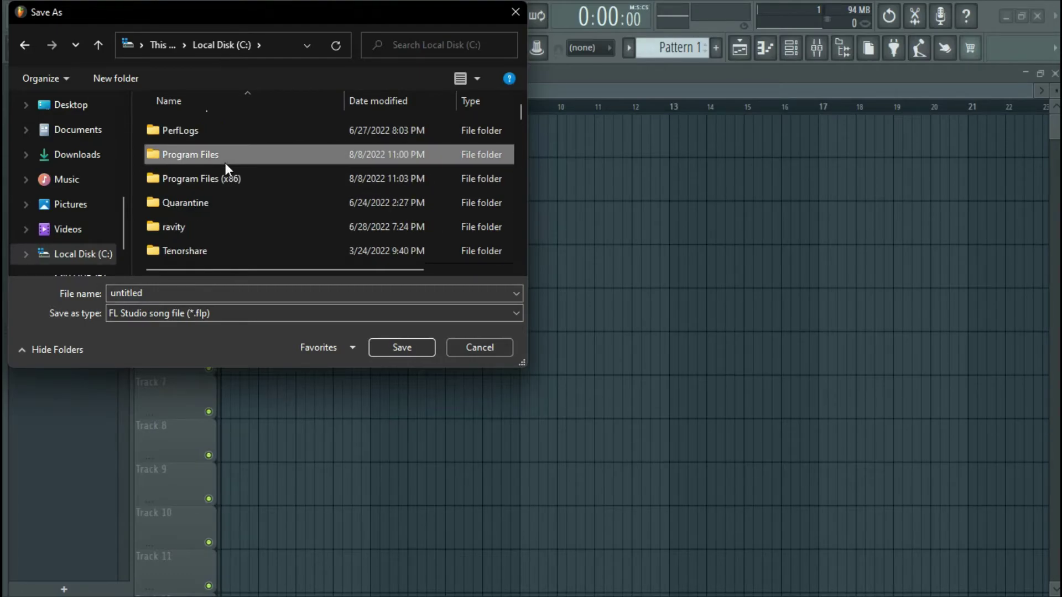
double_click(224, 159)
Step: Go into Image-Line > FL Studio 20 > Data > Templates, listing Empty, Minimal, Performance and Utility
scroll(225, 164, "down", 1)
scroll(215, 186, "down", 2)
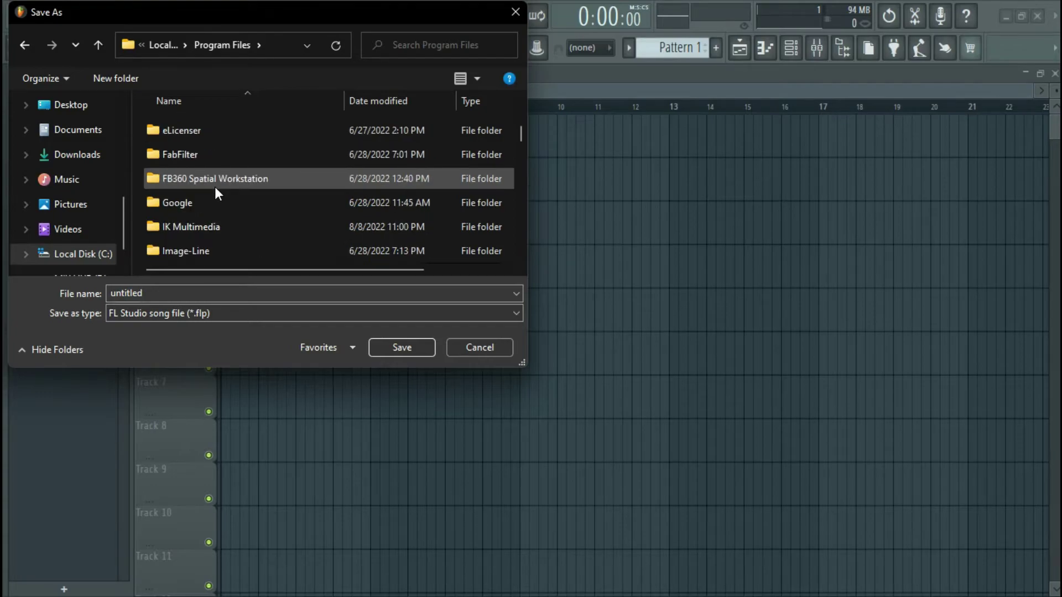
double_click(200, 248)
double_click(204, 130)
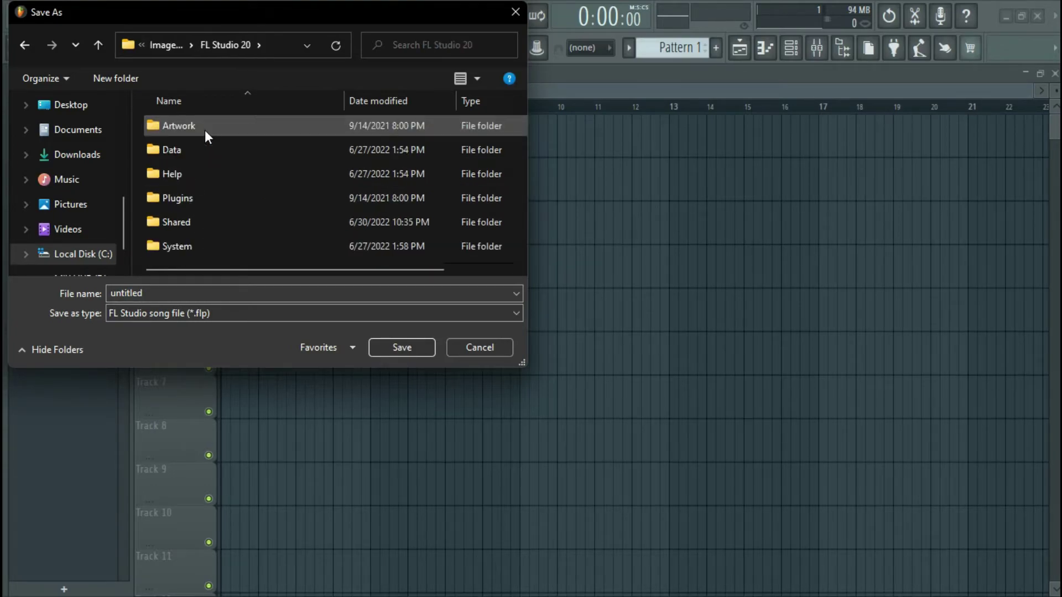
left_click(186, 155)
double_click(186, 153)
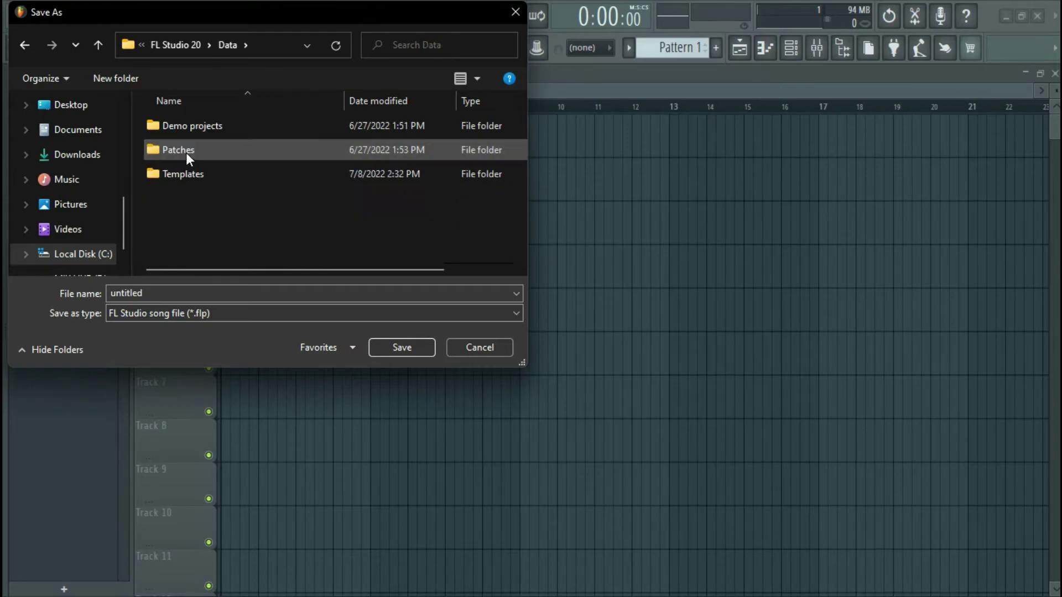
double_click(218, 176)
scroll(218, 176, "down", 1)
scroll(218, 176, "up", 1)
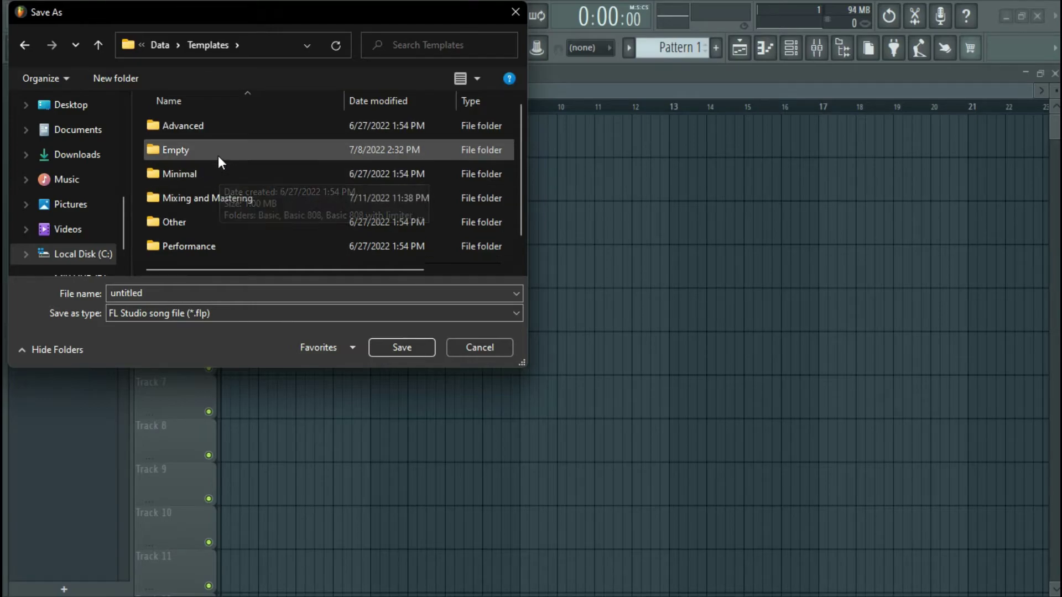
scroll(219, 156, "down", 1)
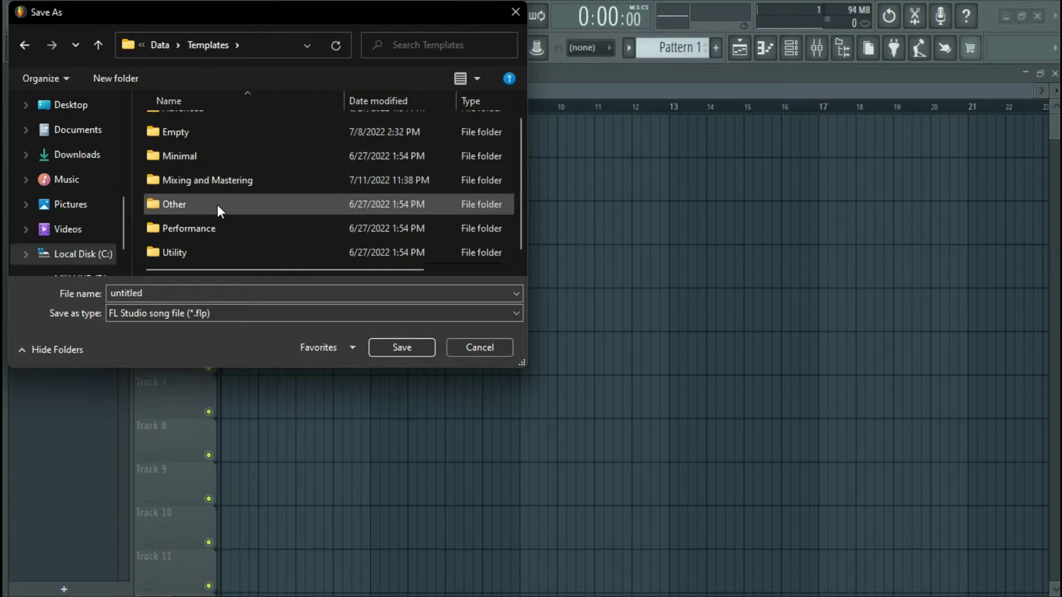
left_click(214, 228)
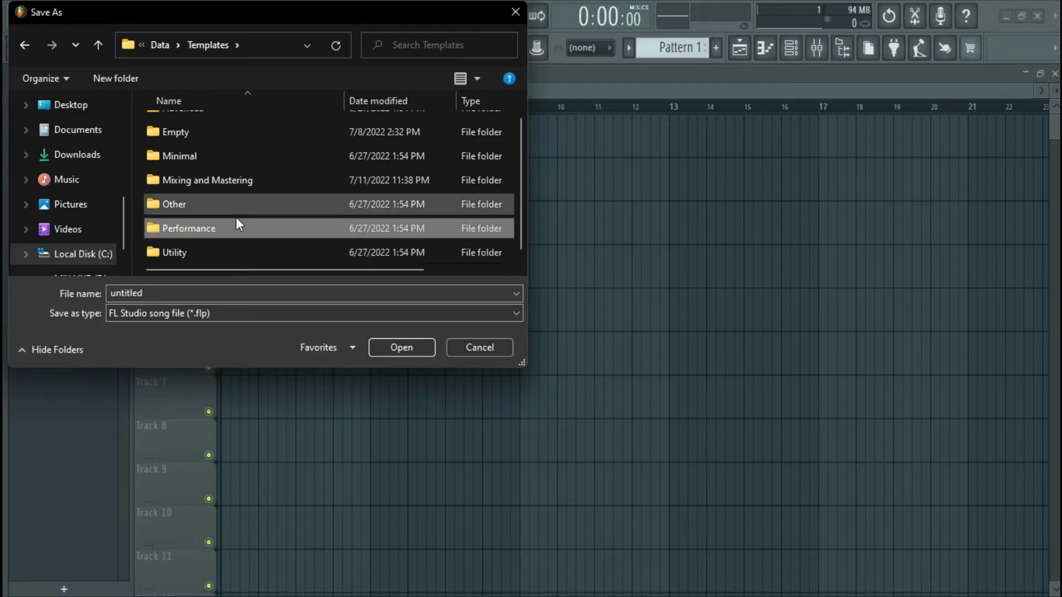
Step: Create a new folder in Templates and rename it KEYS
scroll(390, 211, "right", 2)
right_click(492, 206)
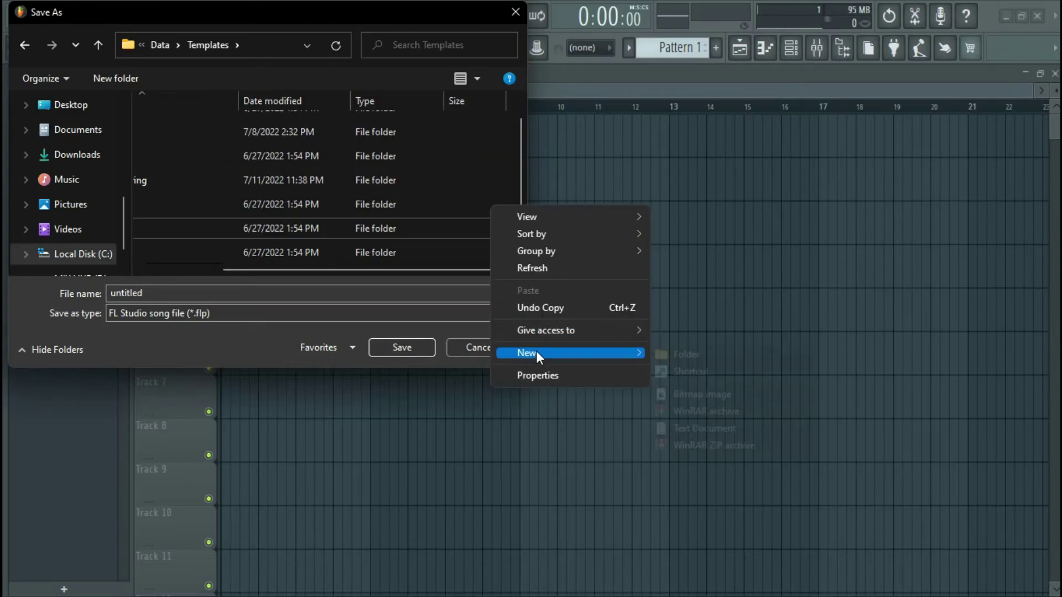
mouse_move(536, 351)
left_click(666, 353)
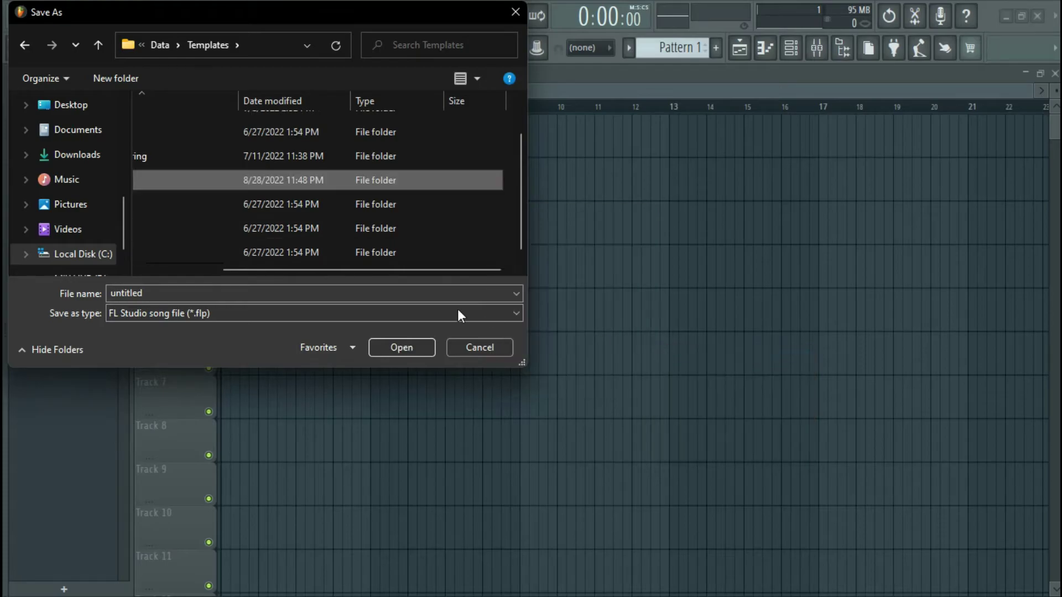
left_click_drag(262, 273, 125, 274)
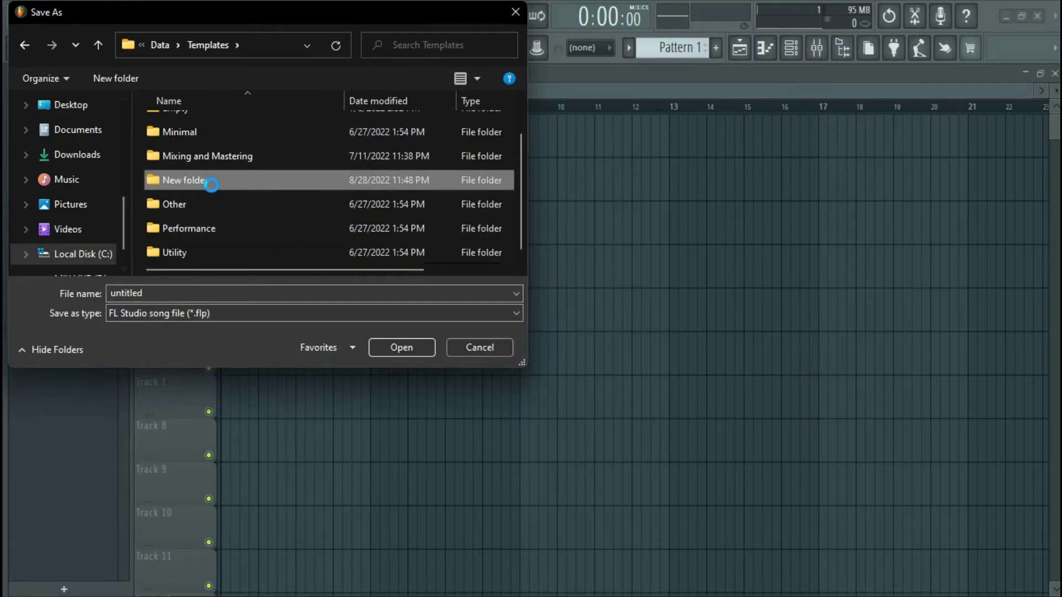
right_click(167, 181)
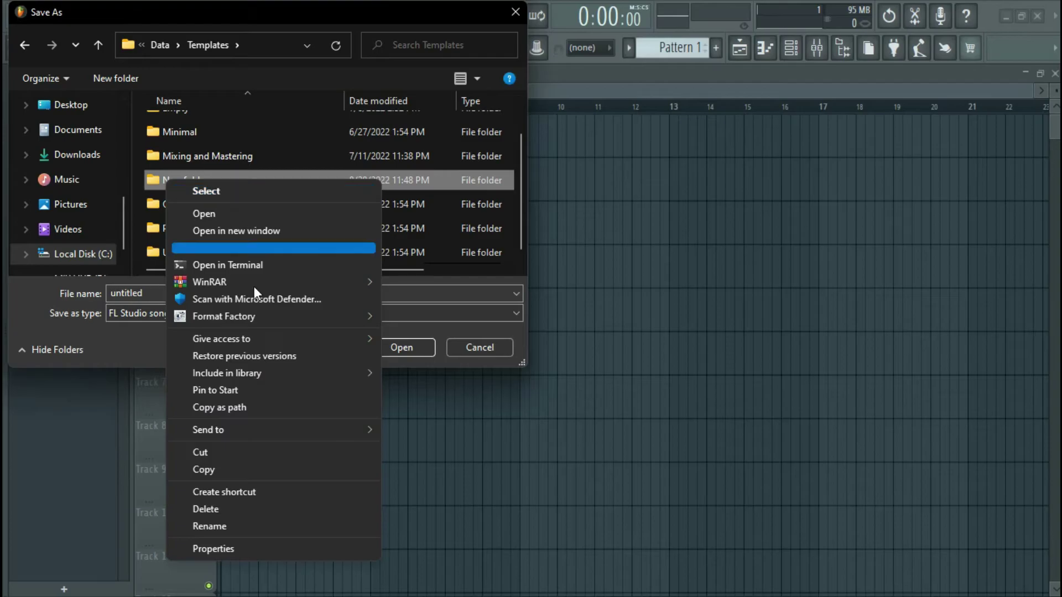
left_click(219, 527)
type("K")
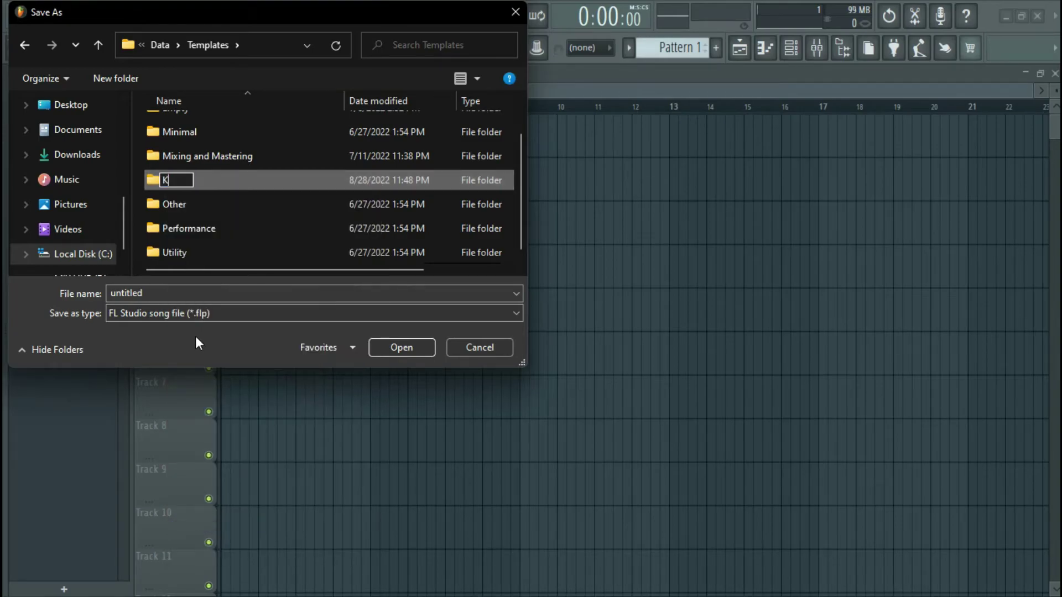
type("EYS")
key("Return")
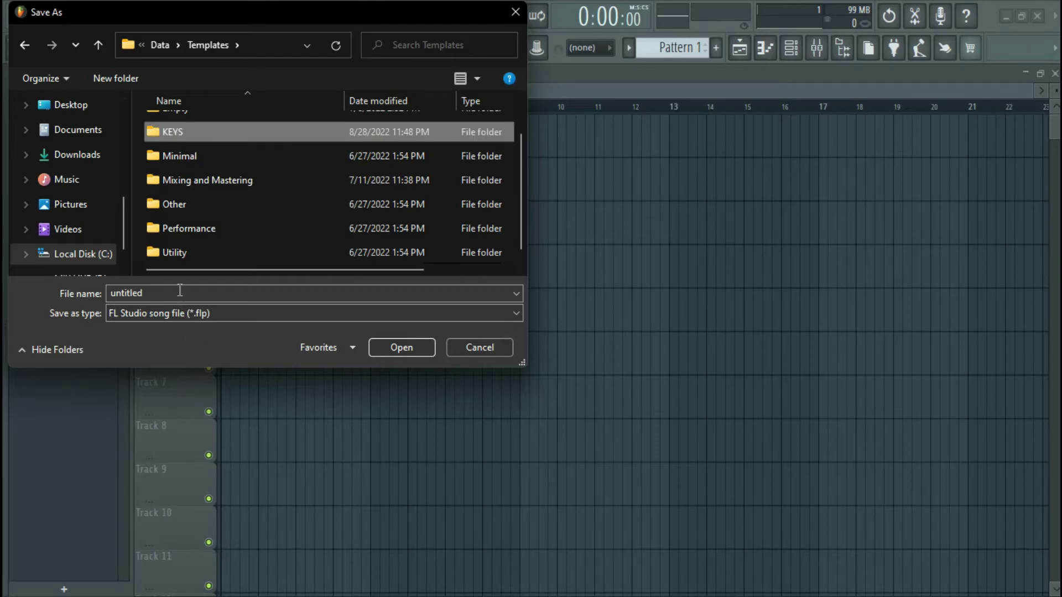
Step: Open the KEYS folder and save the project there as KEYS.flp
double_click(208, 134)
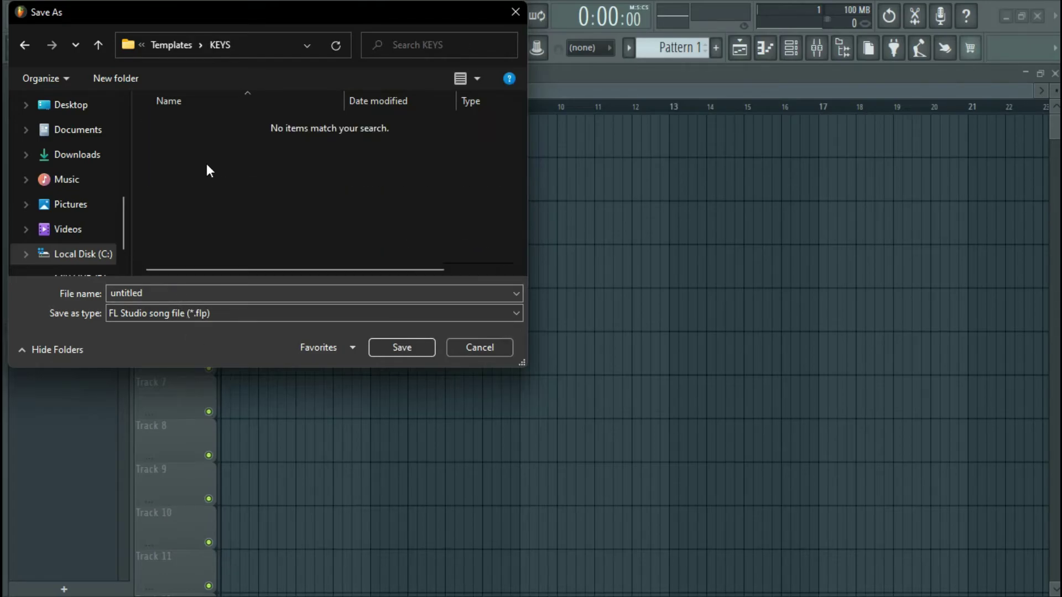
left_click(154, 293)
key("BackSpace")
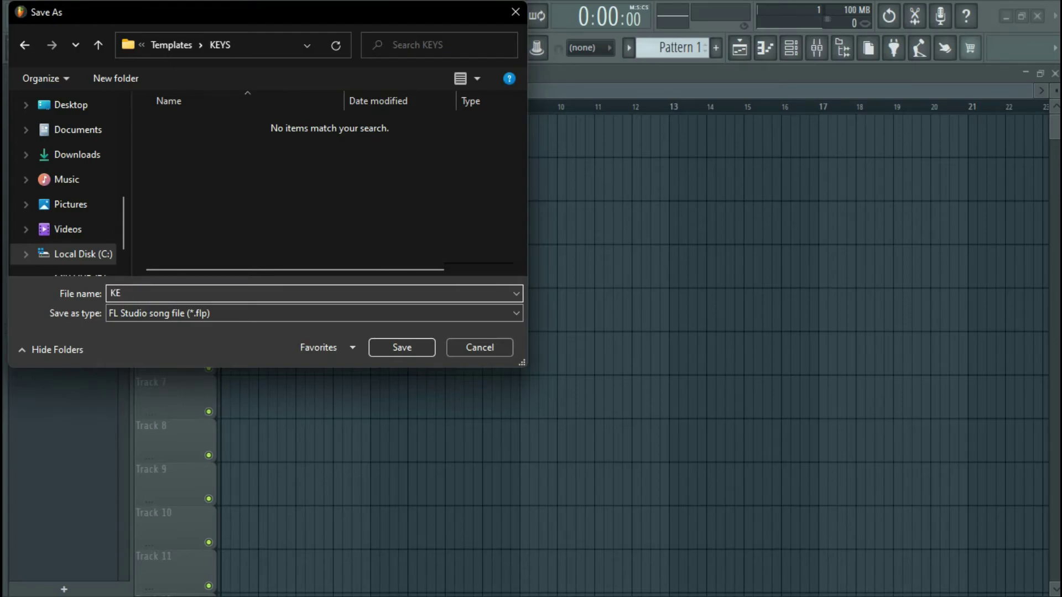
key("Return")
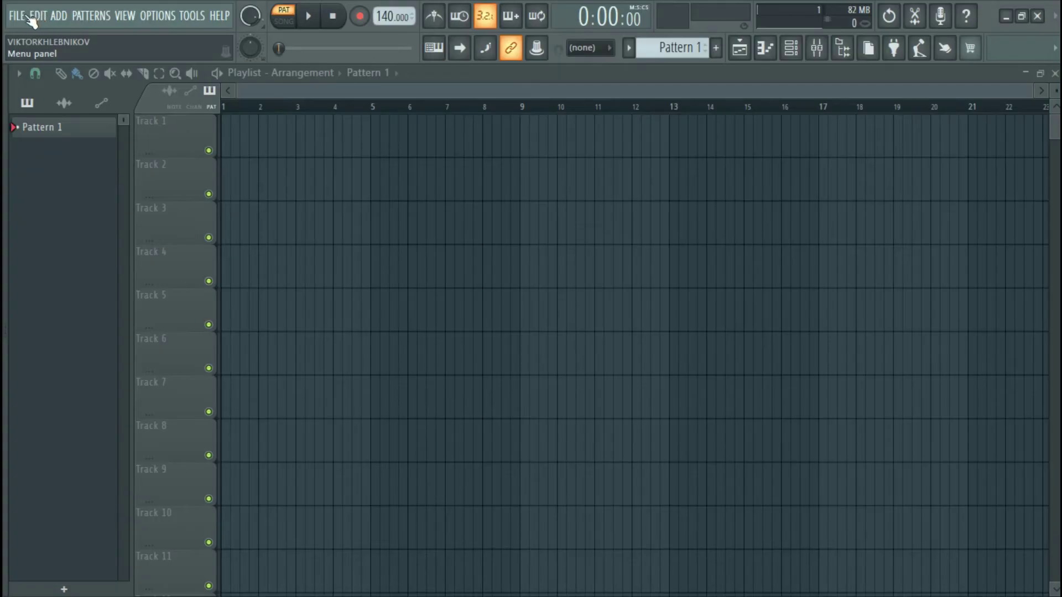
Step: In General settings, set Default template to KEYS and Startup project to Default template
left_click(156, 15)
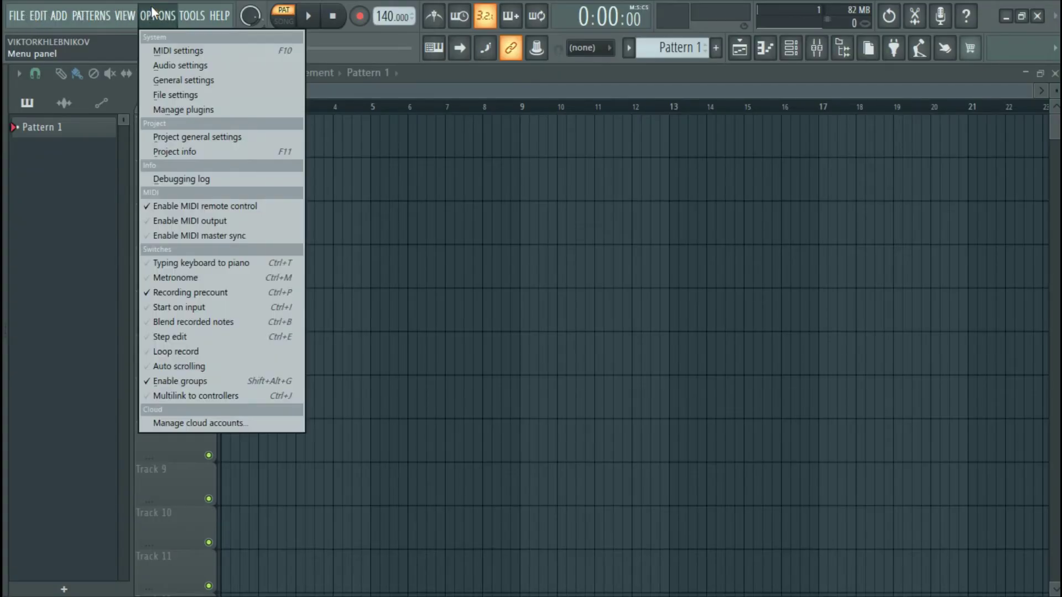
left_click(160, 80)
left_click(721, 559)
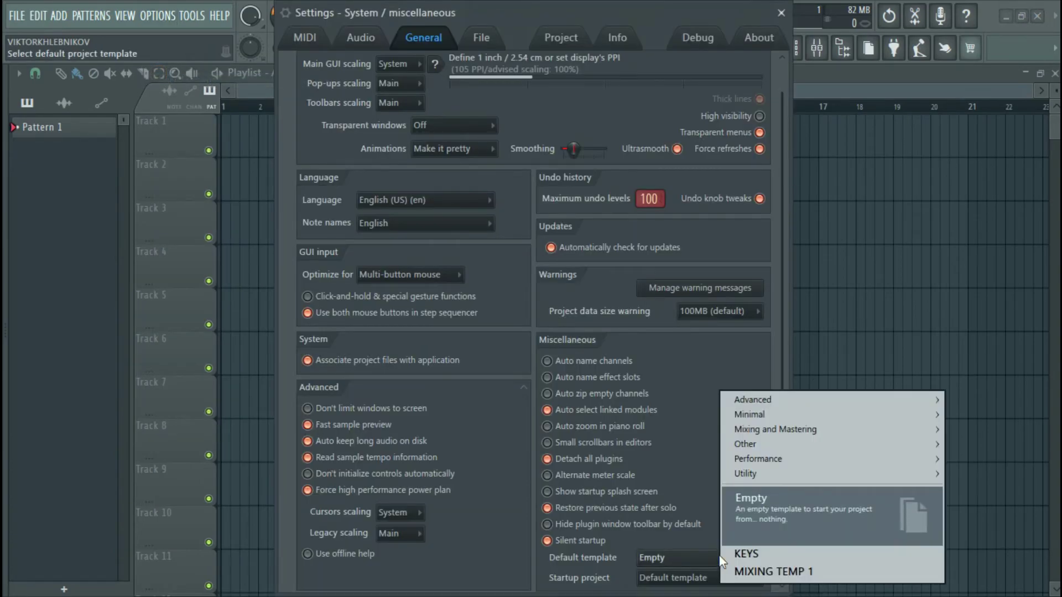
mouse_move(782, 402)
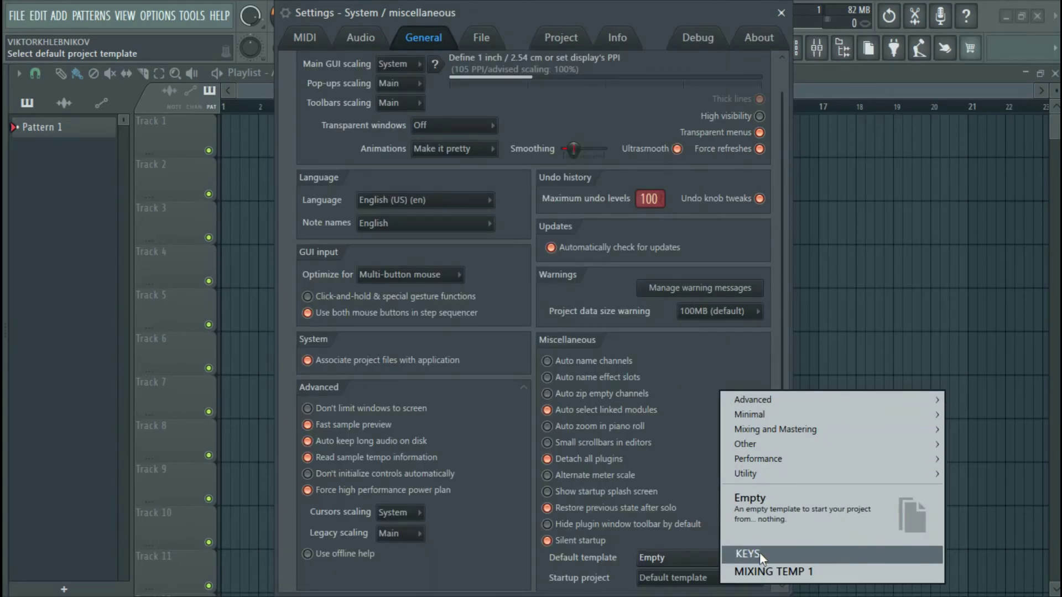
left_click(819, 553)
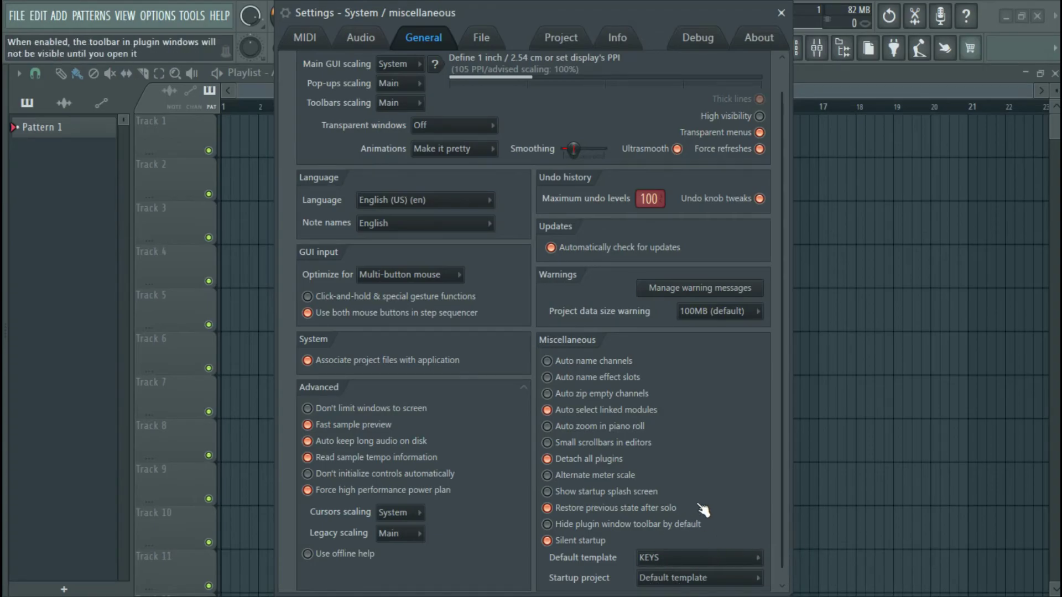
left_click(741, 578)
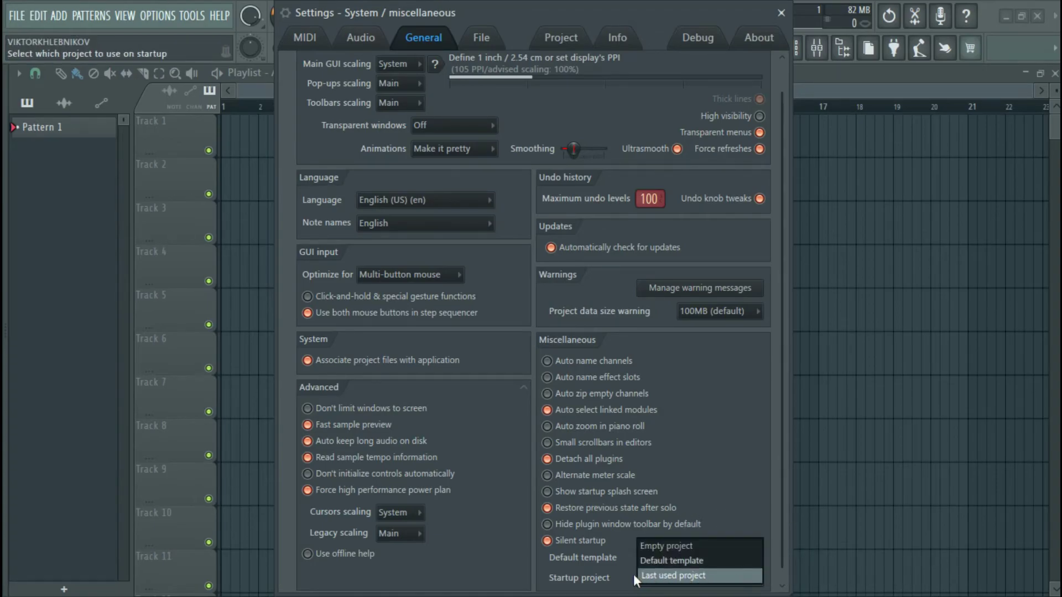
left_click(722, 562)
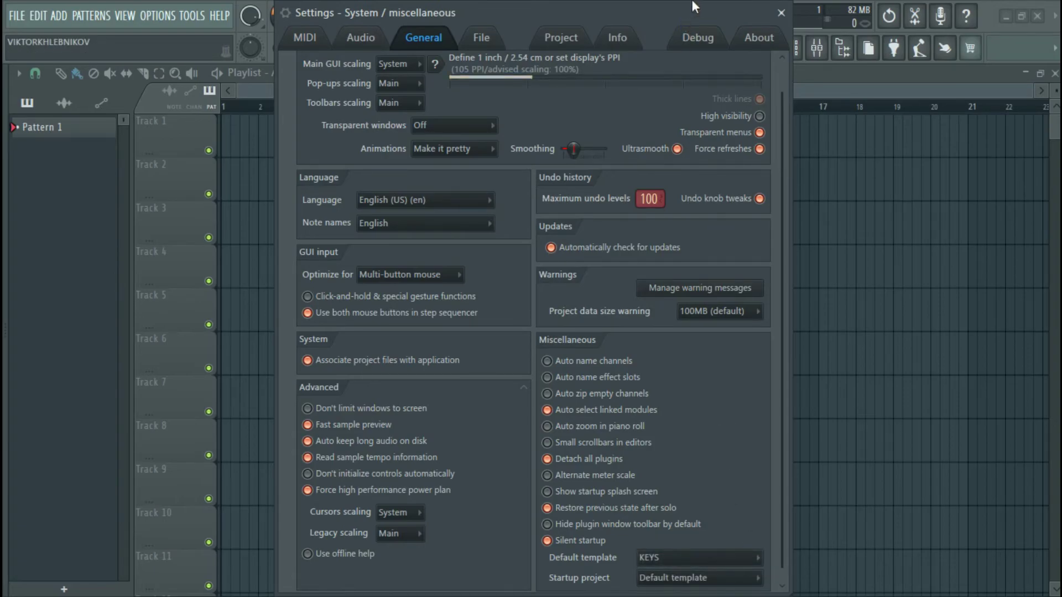
left_click_drag(694, 6, 706, 0)
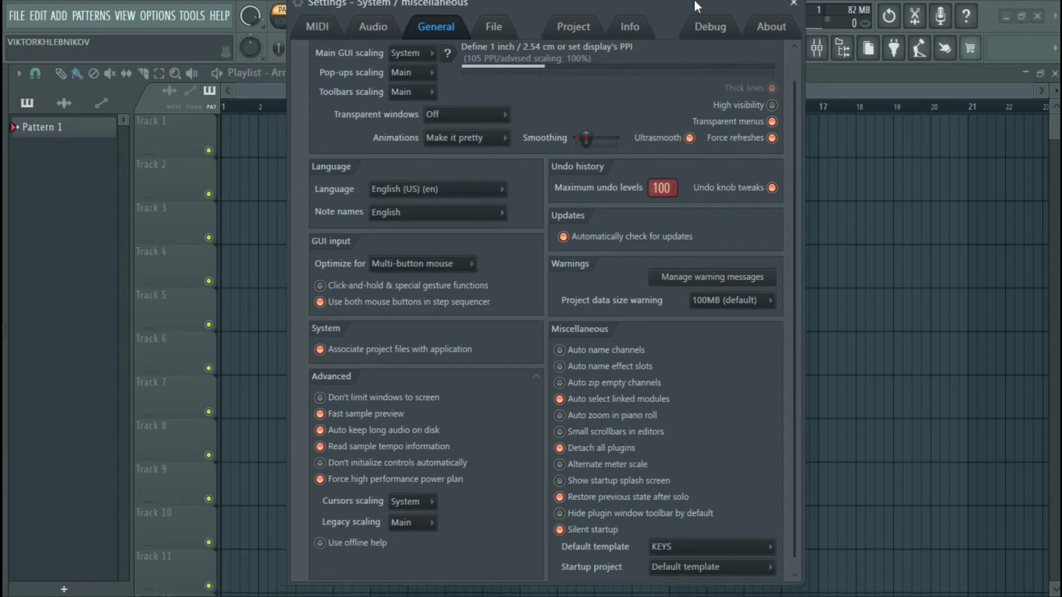
Step: Close Settings, quit FL Studio, and relaunch it from the taskbar to load the KEYS template
left_click(794, 4)
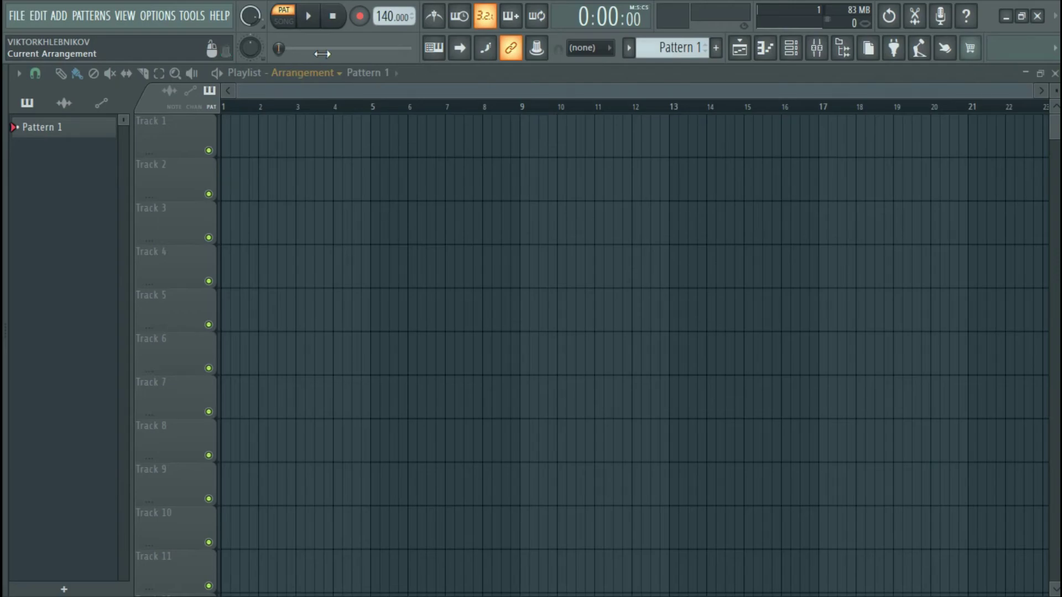
left_click(1043, 20)
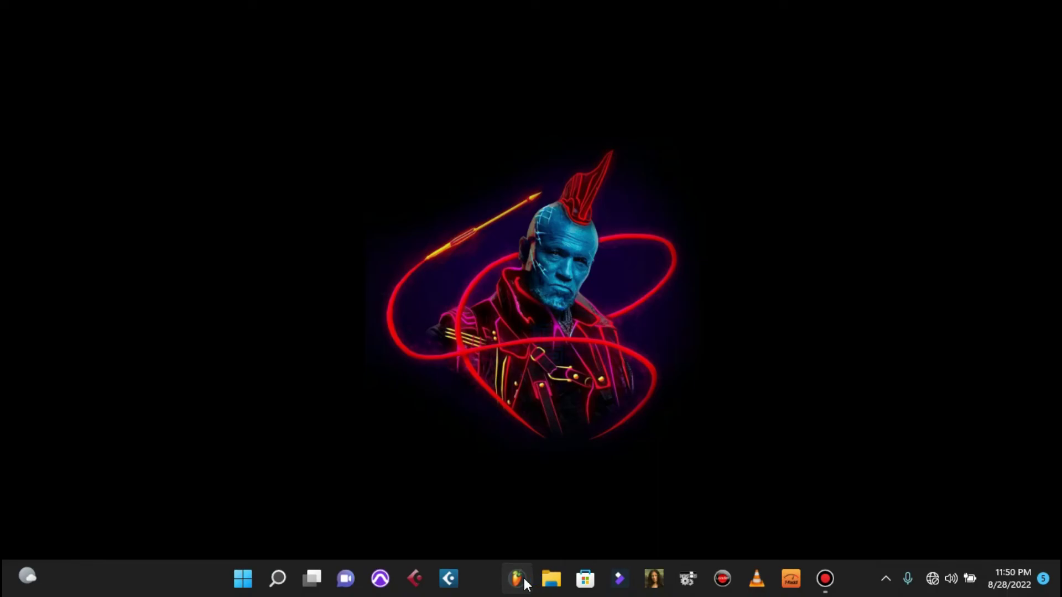
left_click(518, 579)
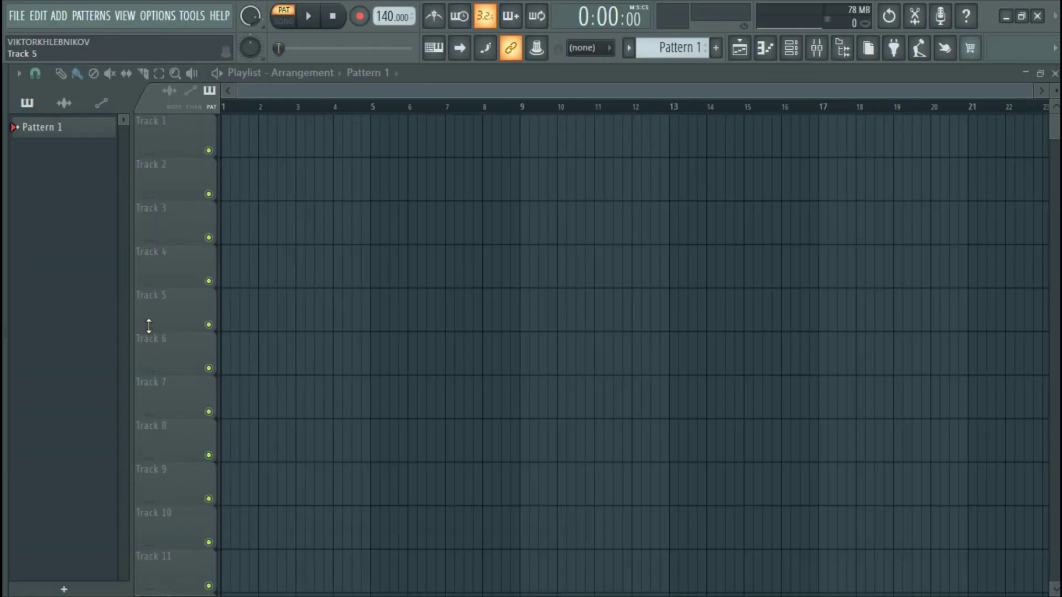